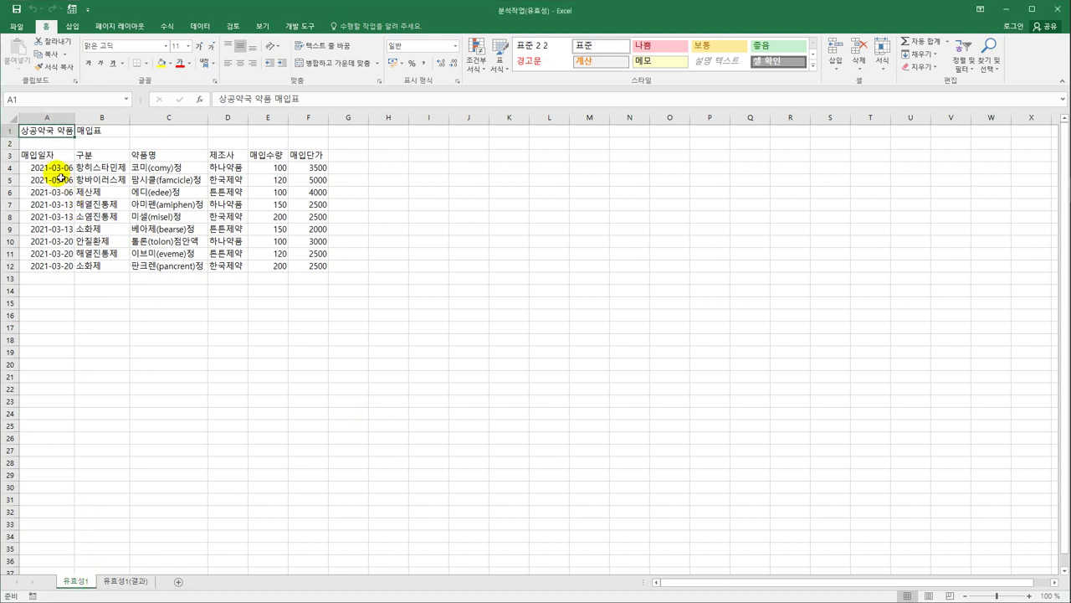
Step: Add data validation to A4:A12 that allows only dates (날짜) between 2021-03-01 and 2021-03-31
{"action": "left_click", "coordinate": [60, 171]}
{"action": "left_click_drag", "start_coordinate": [60, 170], "coordinate": [58, 268]}
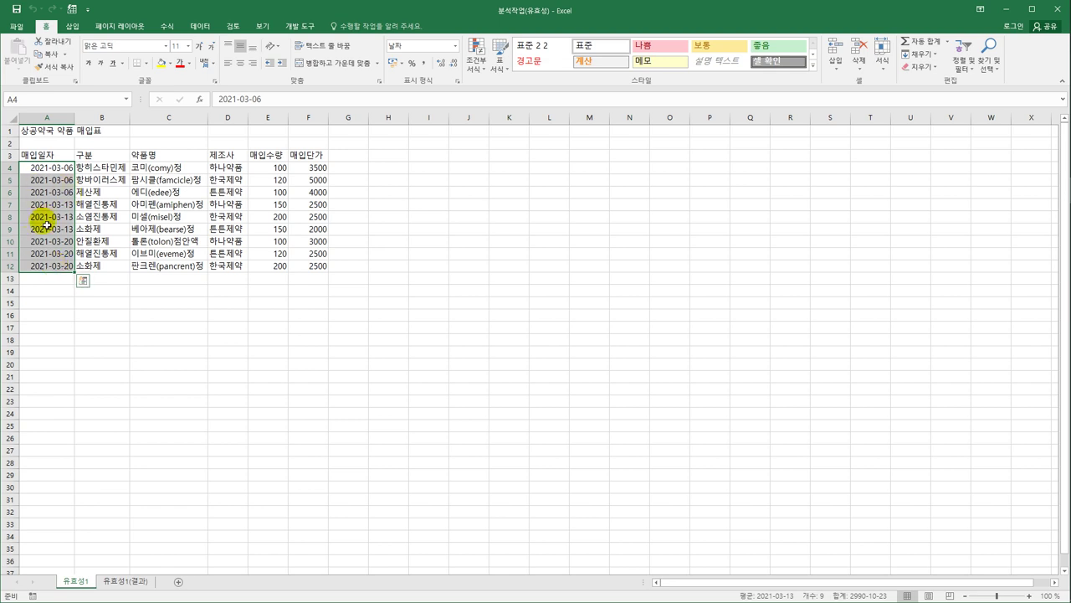
{"action": "left_click", "coordinate": [199, 26]}
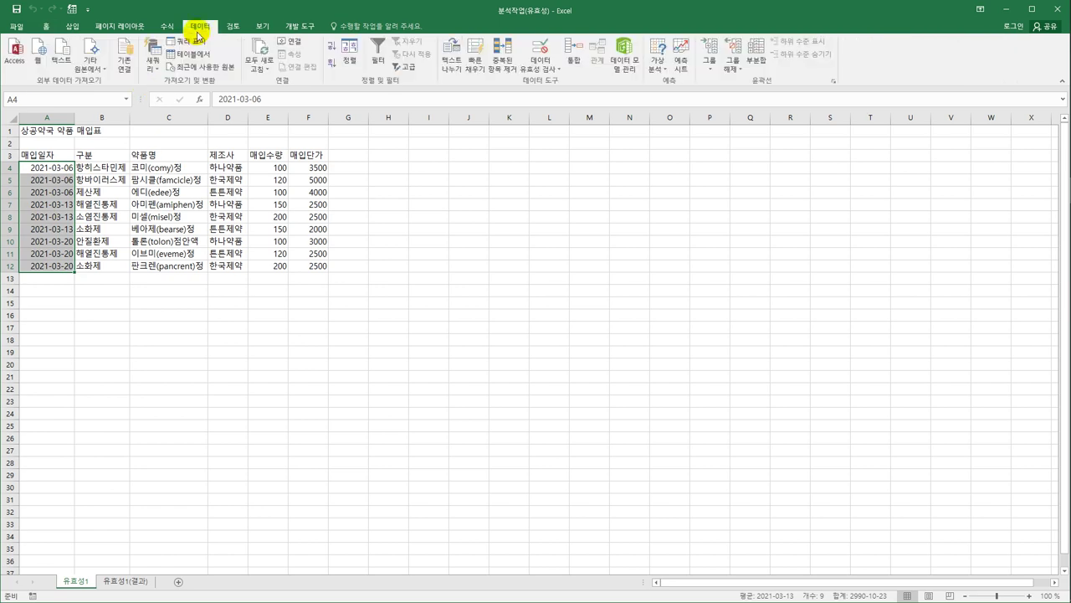
{"action": "left_click", "coordinate": [544, 67]}
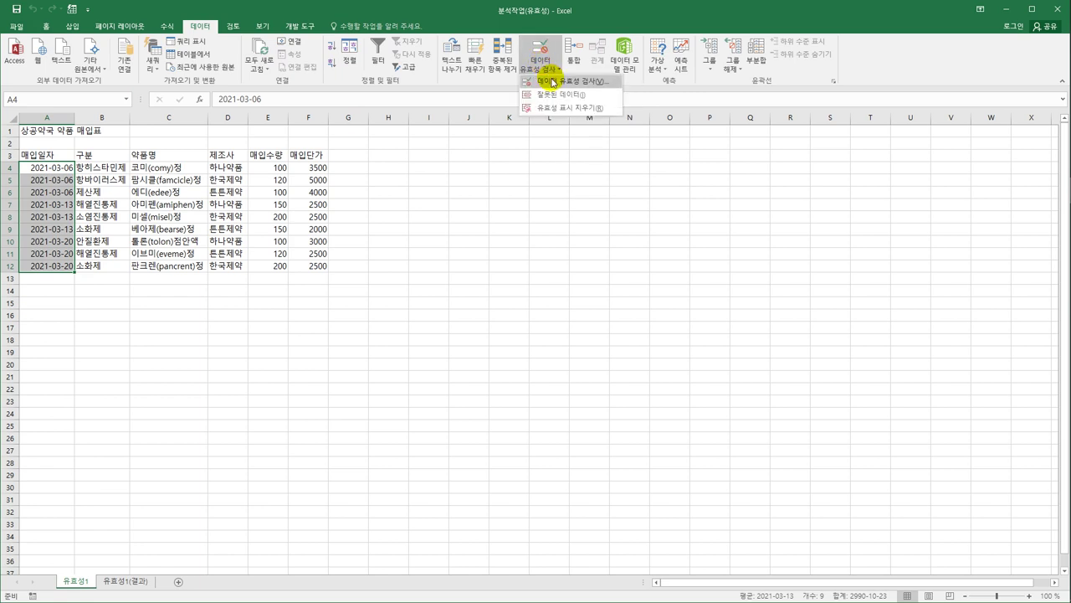
{"action": "left_click", "coordinate": [551, 76]}
{"action": "left_click_drag", "start_coordinate": [425, 208], "coordinate": [477, 148]}
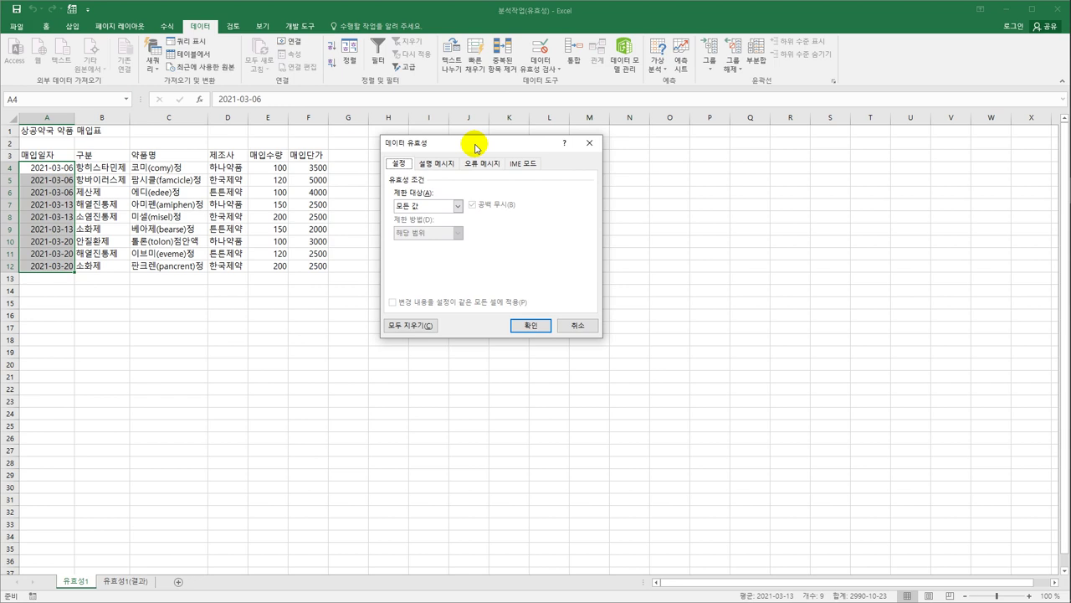
{"action": "left_click", "coordinate": [459, 205]}
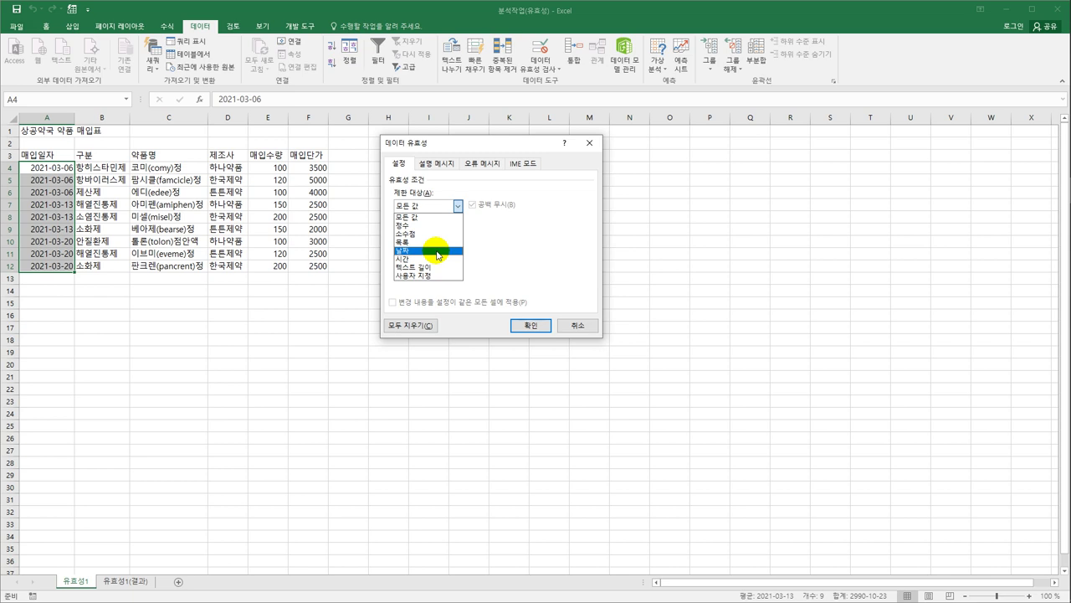
{"action": "left_click", "coordinate": [436, 252]}
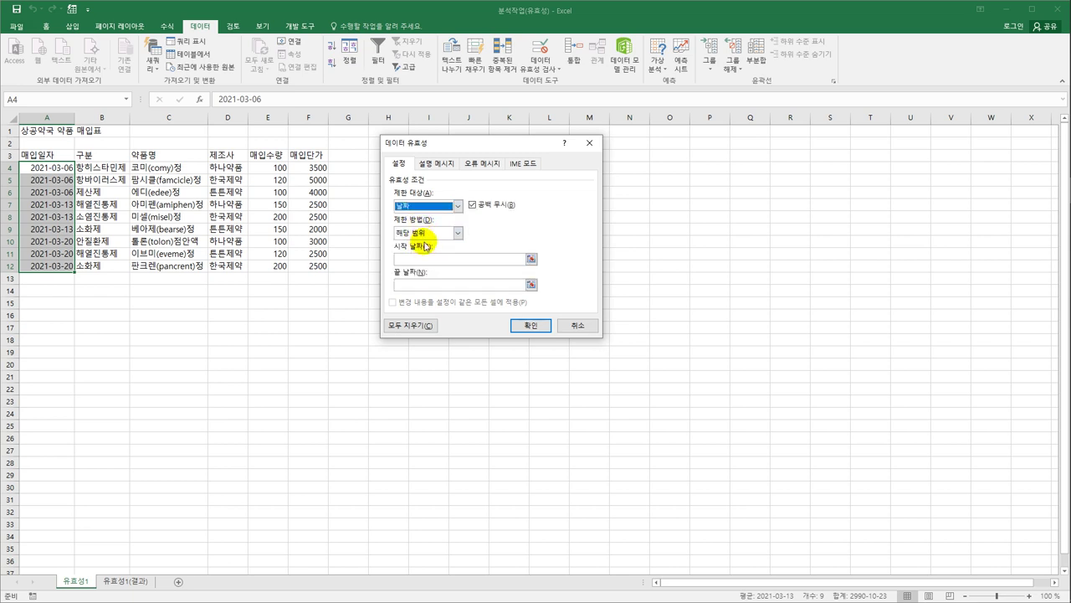
{"action": "left_click", "coordinate": [427, 262]}
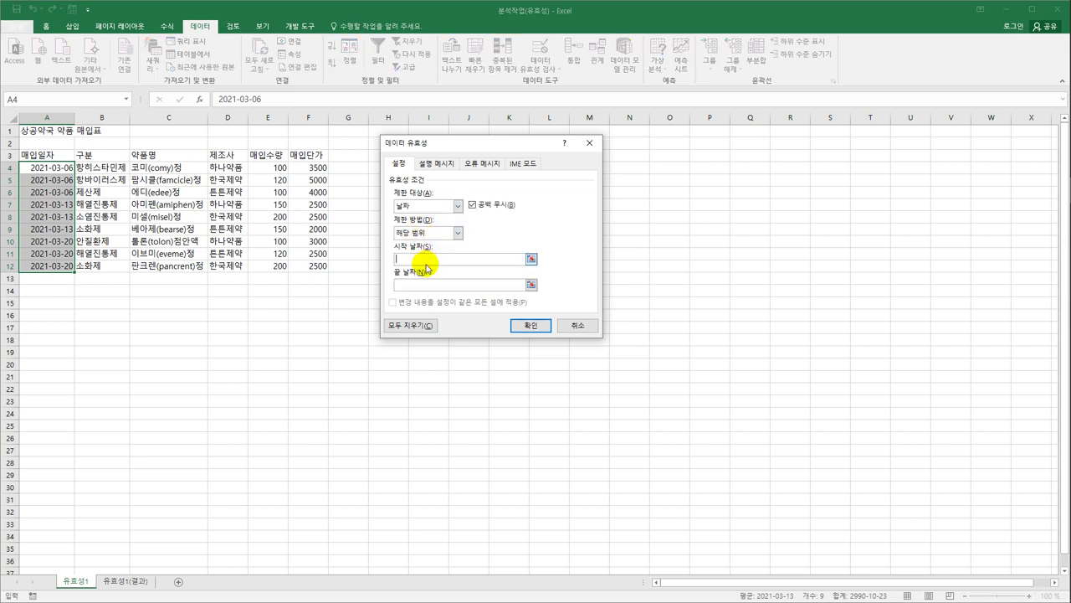
{"action": "type", "text": "2021-03-01"}
{"action": "left_click", "coordinate": [429, 285]}
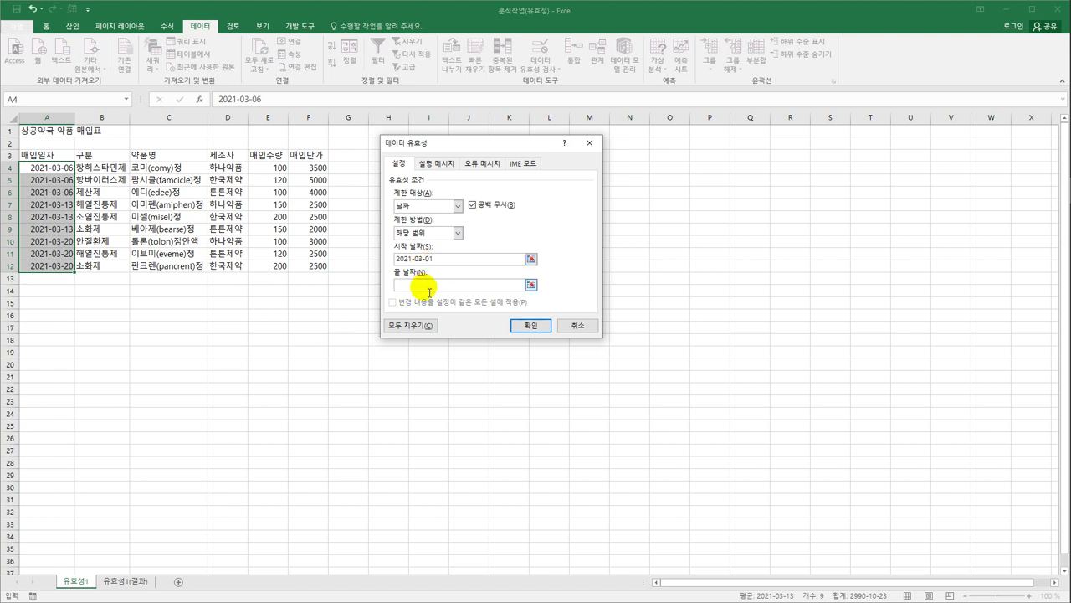
{"action": "type", "text": "2021-03-31"}
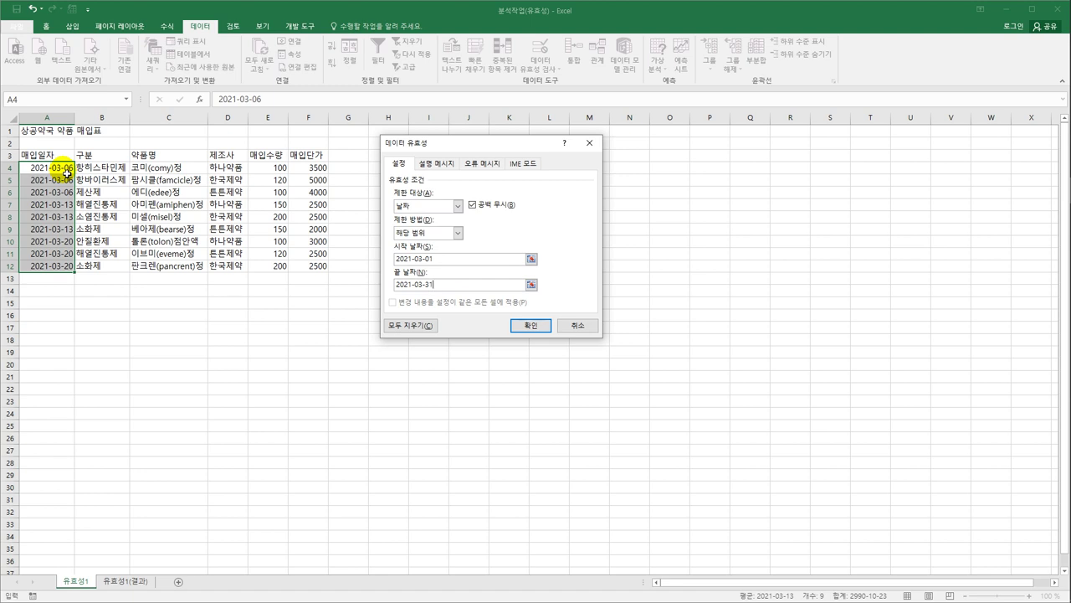
Step: Set the purchase-date rule's input message to title "3월 매입일" and text "3월 1일~3월 31일"
{"action": "left_click", "coordinate": [431, 165]}
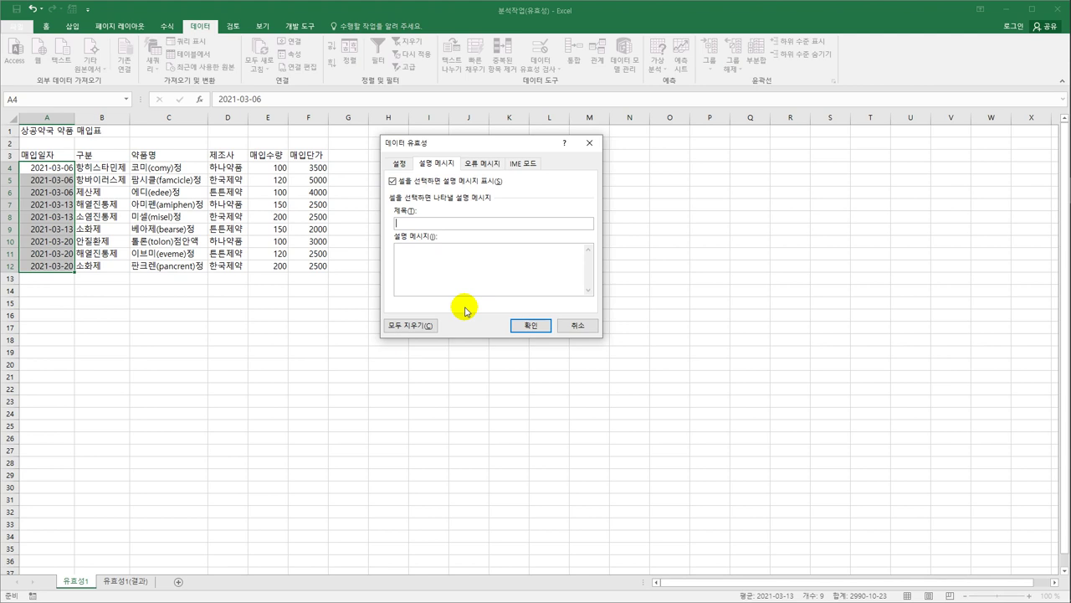
{"action": "type", "text": "3월 매입일"}
{"action": "key", "text": "Tab"}
{"action": "type", "text": "3월 1일 ~"}
{"action": "key", "text": "BackSpace"}
{"action": "key", "text": "BackSpace"}
{"action": "type", "text": "~3월 31일"}
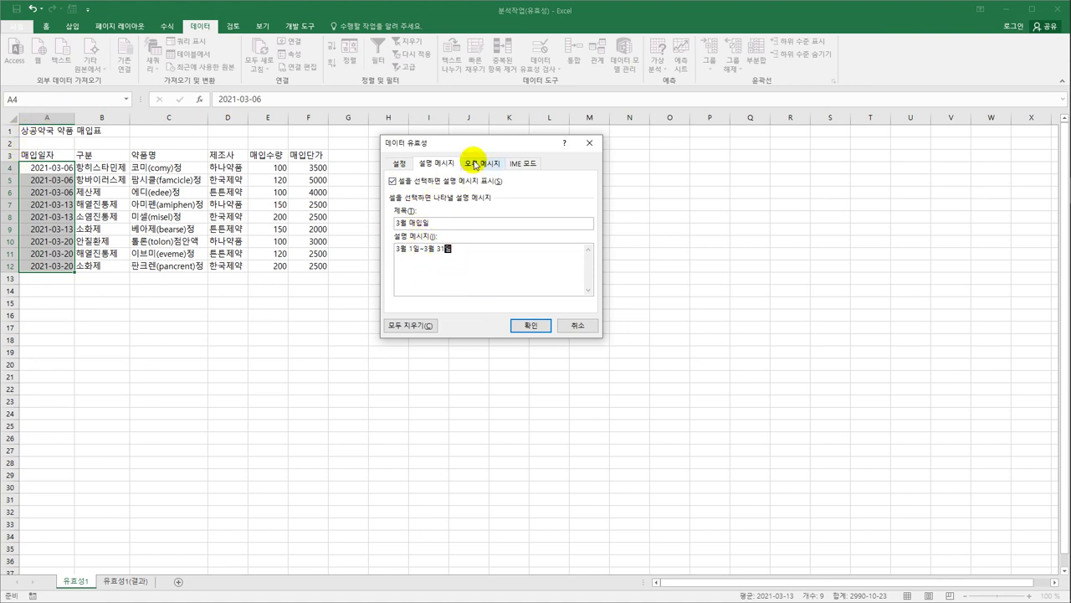
Step: Set the purchase-date rule's error message to title "입력오류" and text "3월 매입일자만 입력하세요.", and apply the validation
{"action": "left_click", "coordinate": [475, 164]}
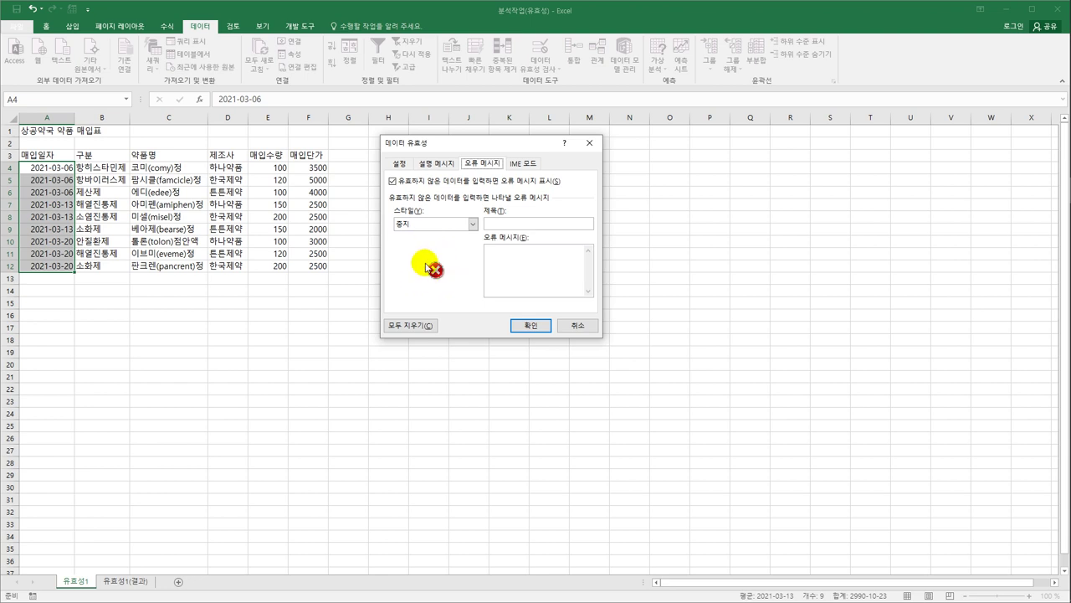
{"action": "left_click", "coordinate": [501, 225]}
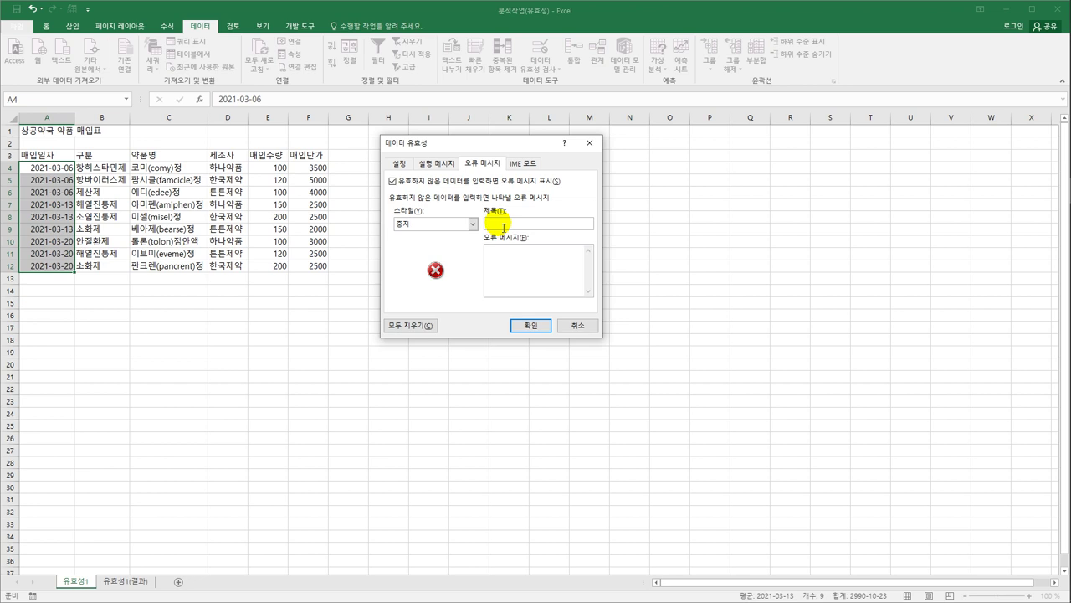
{"action": "type", "text": "입력오류"}
{"action": "left_click", "coordinate": [518, 260]}
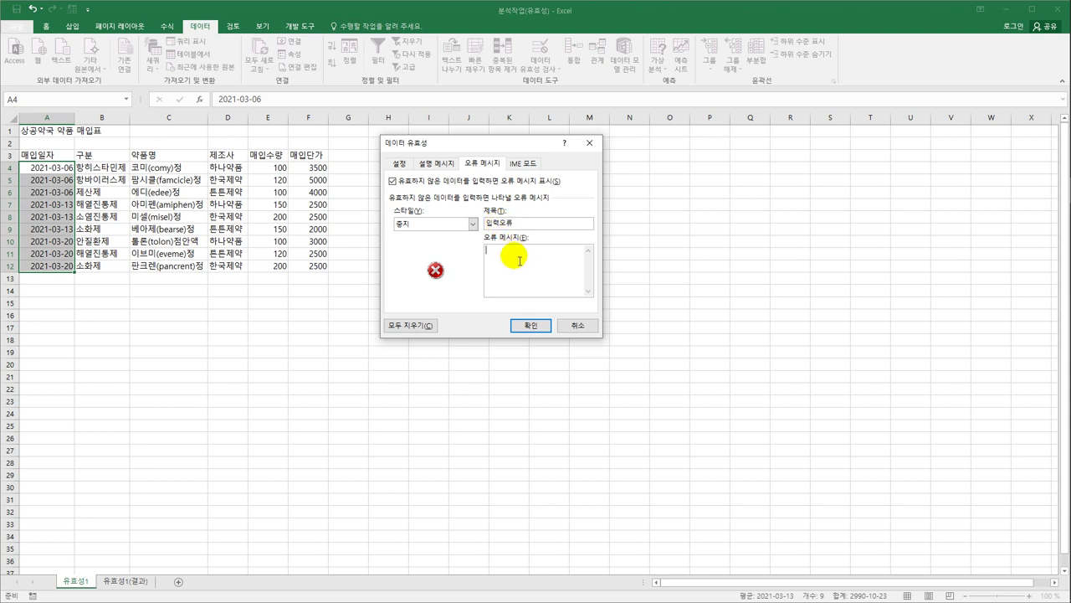
{"action": "type", "text": "3월 ㅁ"}
{"action": "type", "text": "매입일자만"}
{"action": "type", "text": " 입력하세요."}
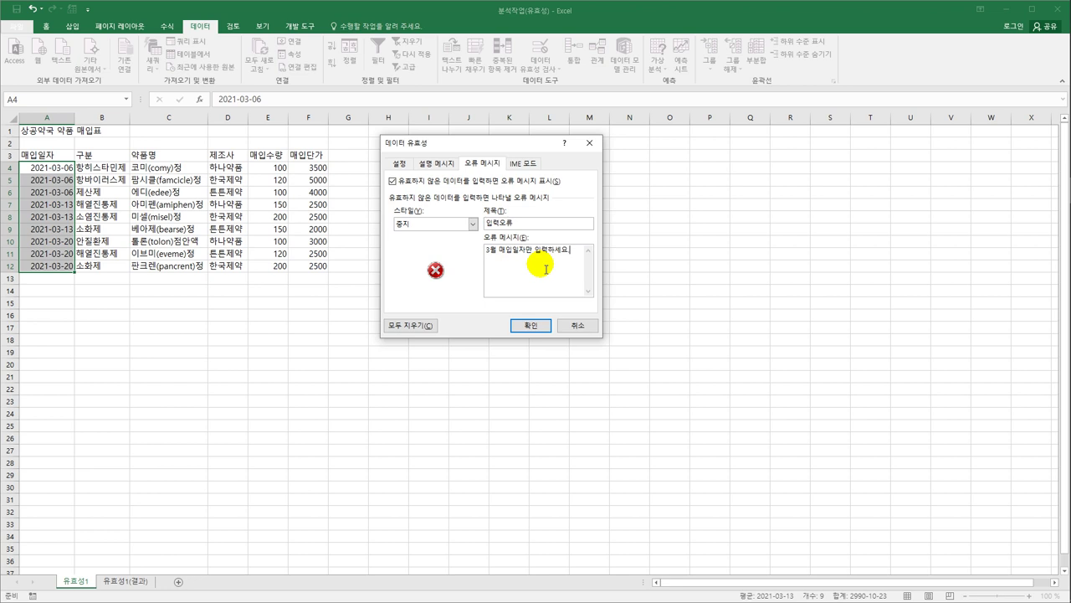
{"action": "left_click", "coordinate": [540, 328]}
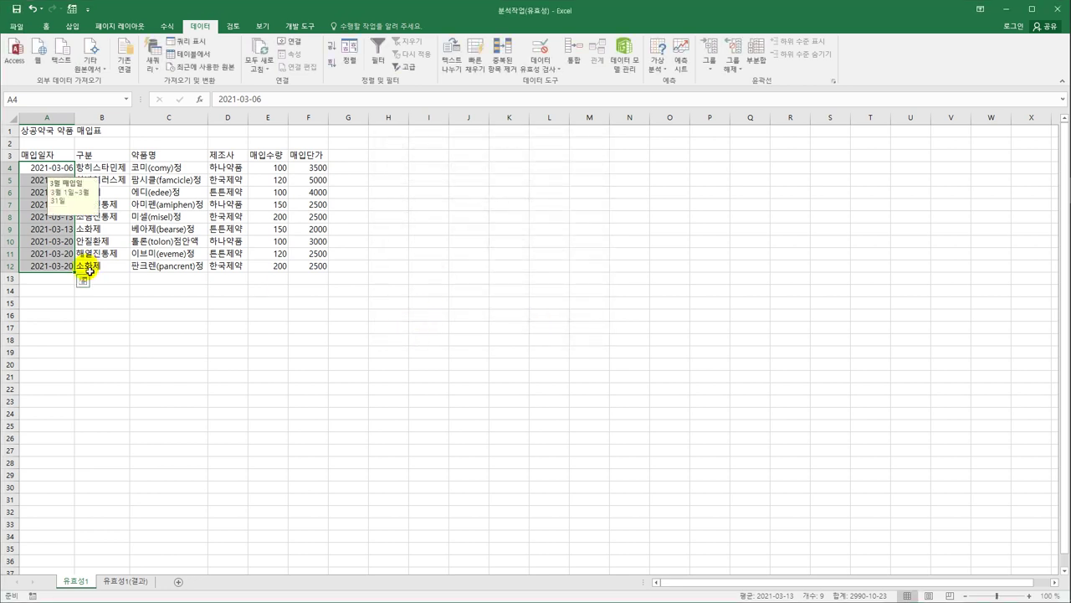
Step: Check the input message on several purchase-date cells, try to enter 4-1 in A4, and cancel the entry
{"action": "left_click", "coordinate": [138, 364]}
{"action": "left_click", "coordinate": [48, 168]}
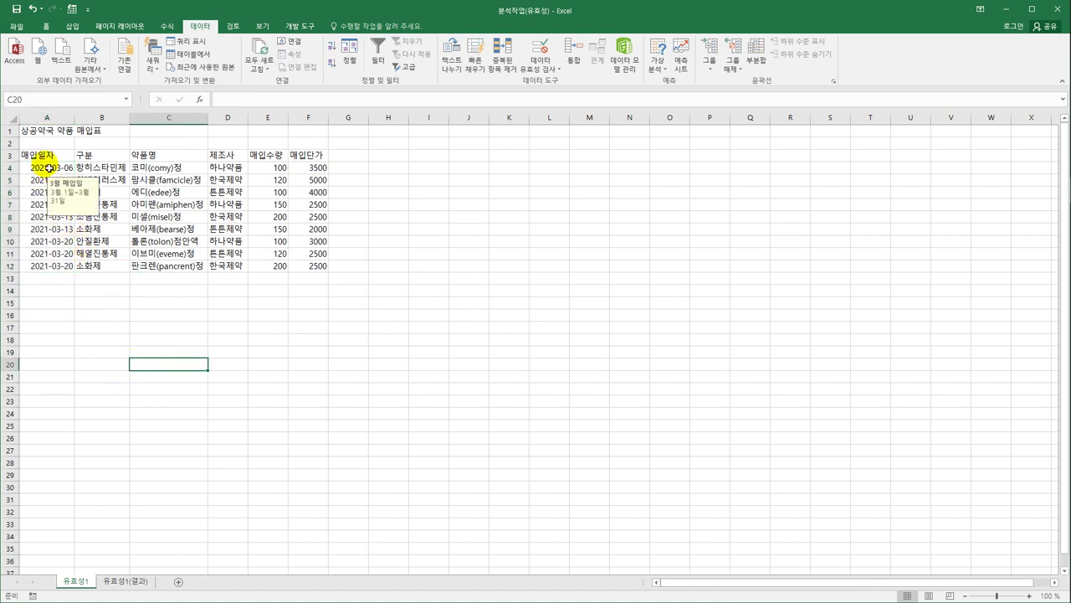
{"action": "left_click", "coordinate": [40, 266]}
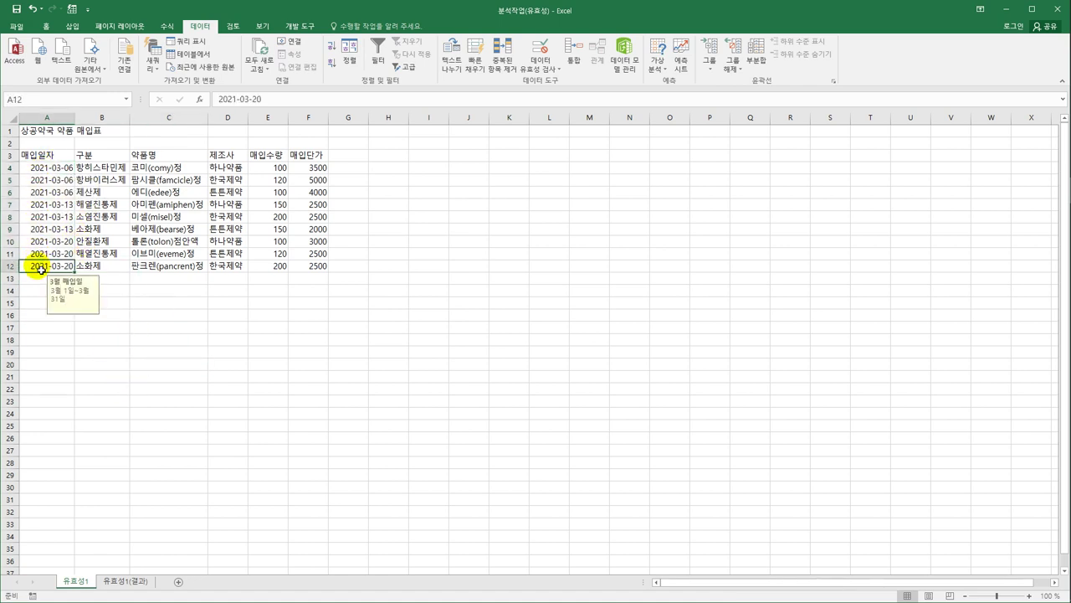
{"action": "left_click", "coordinate": [41, 217]}
{"action": "left_click", "coordinate": [42, 194]}
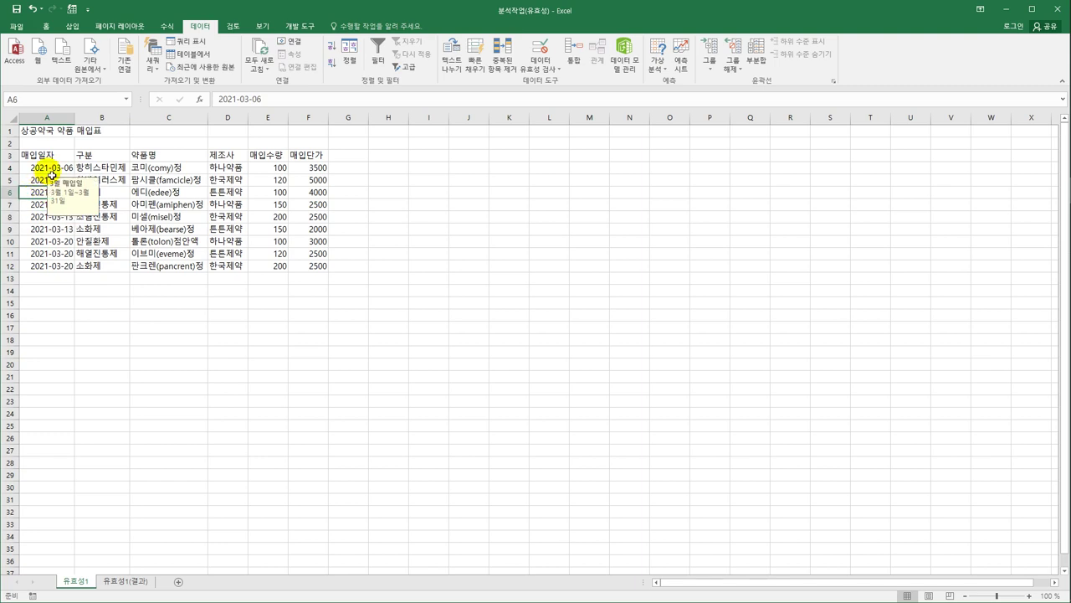
{"action": "left_click", "coordinate": [41, 168]}
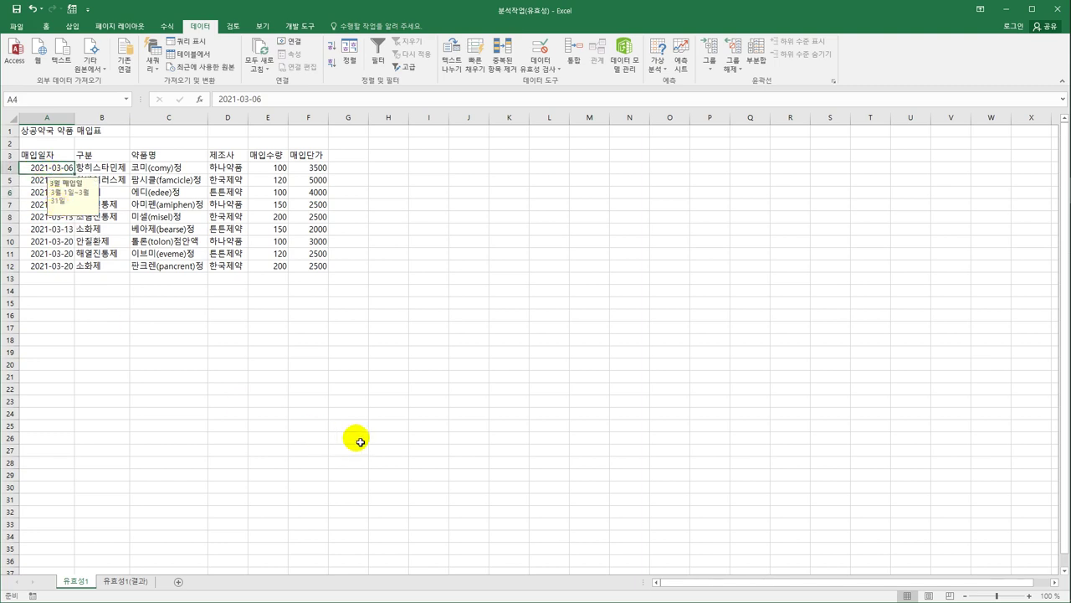
{"action": "type", "text": "4-1"}
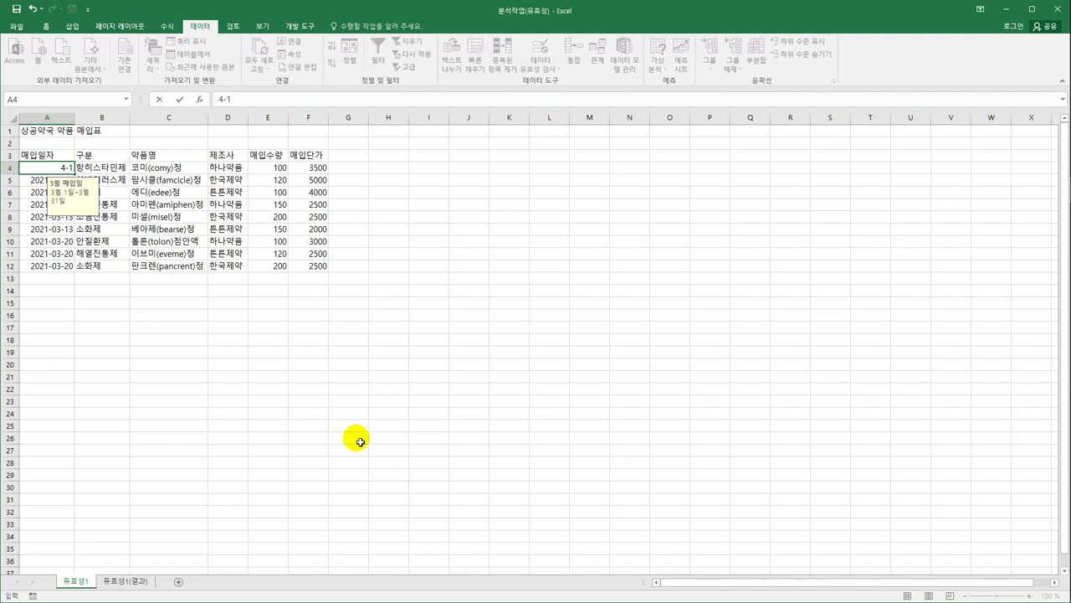
{"action": "key", "text": "Return"}
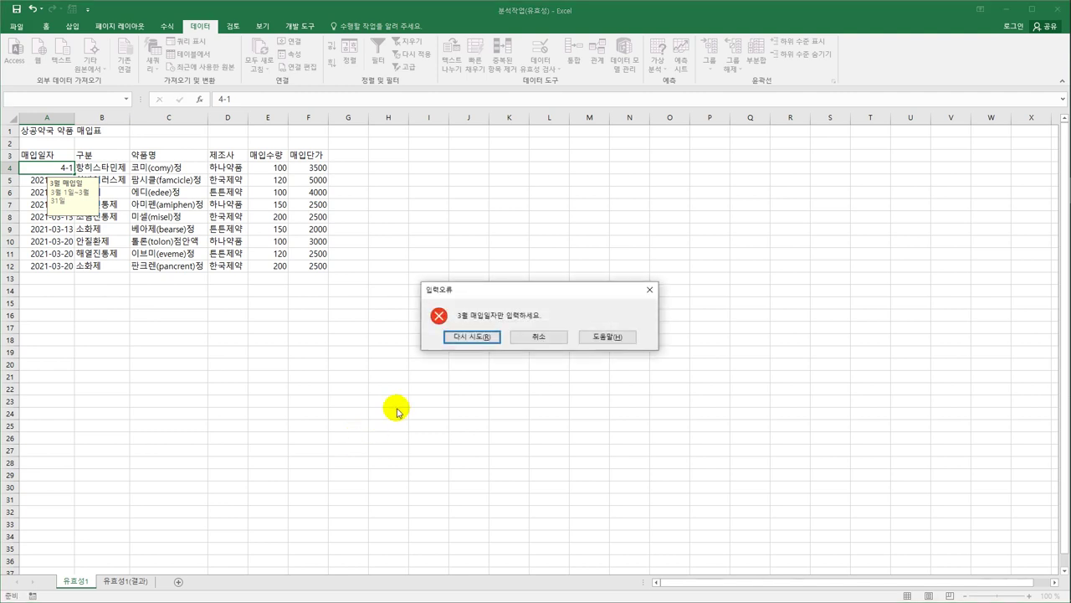
{"action": "left_click_drag", "start_coordinate": [469, 291], "coordinate": [448, 205]}
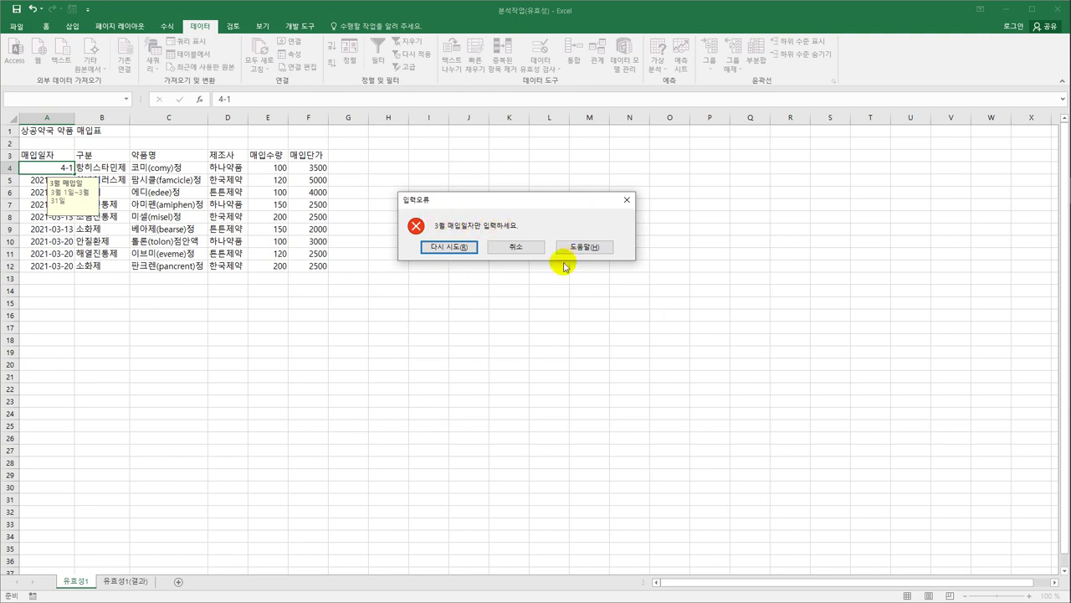
{"action": "left_click", "coordinate": [518, 245]}
{"action": "left_click", "coordinate": [506, 267]}
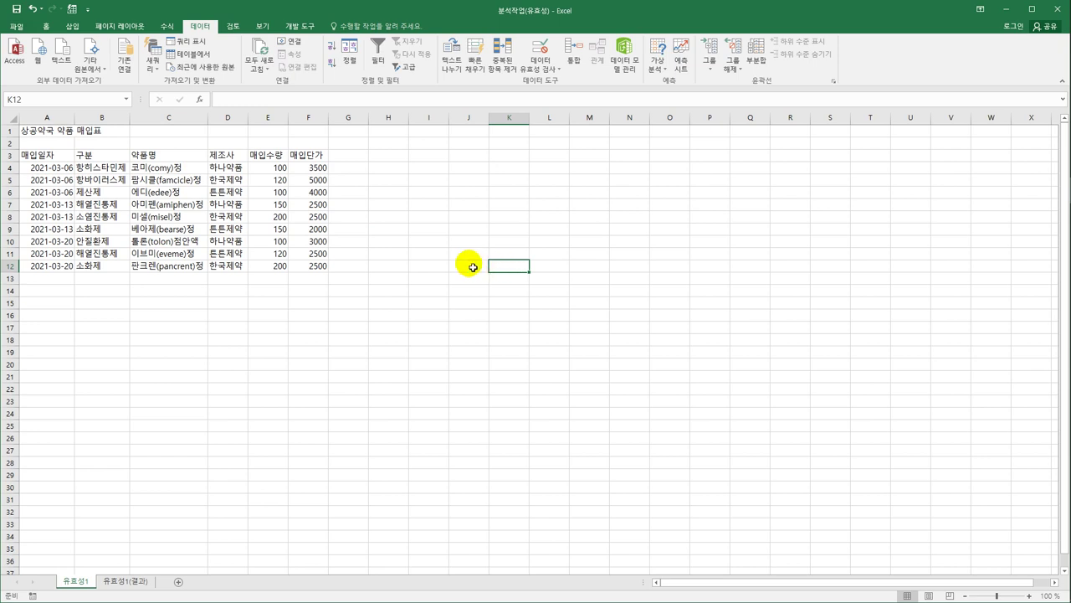
Step: For the manufacturers in D4:D12, set a list (목록) validation with the source "하나약품,한국제약,튼튼제약"
{"action": "left_click", "coordinate": [233, 170]}
{"action": "left_click_drag", "start_coordinate": [237, 205], "coordinate": [241, 277]}
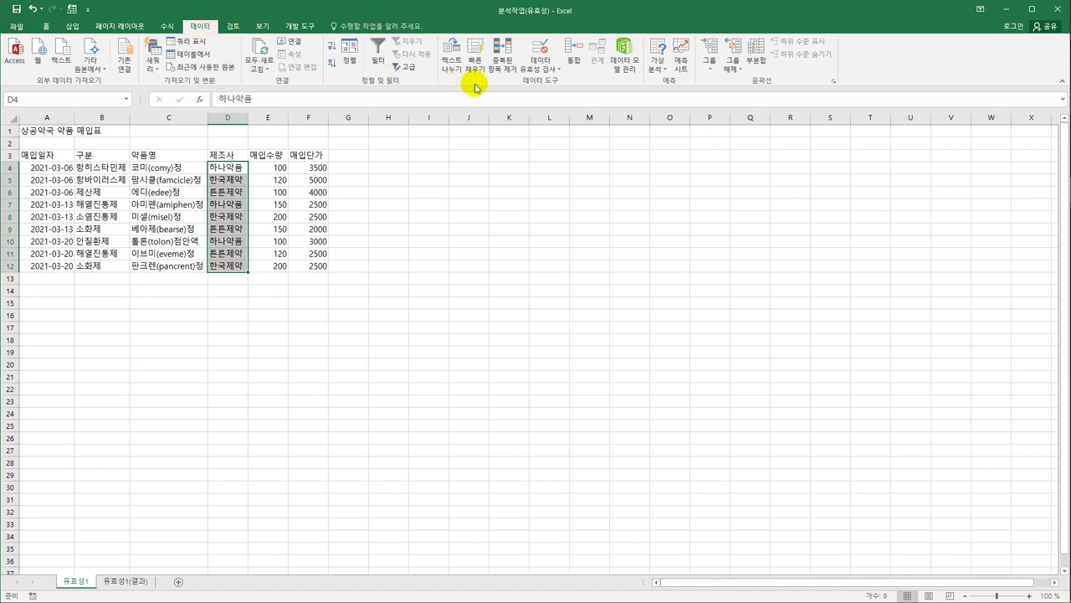
{"action": "left_click", "coordinate": [542, 66]}
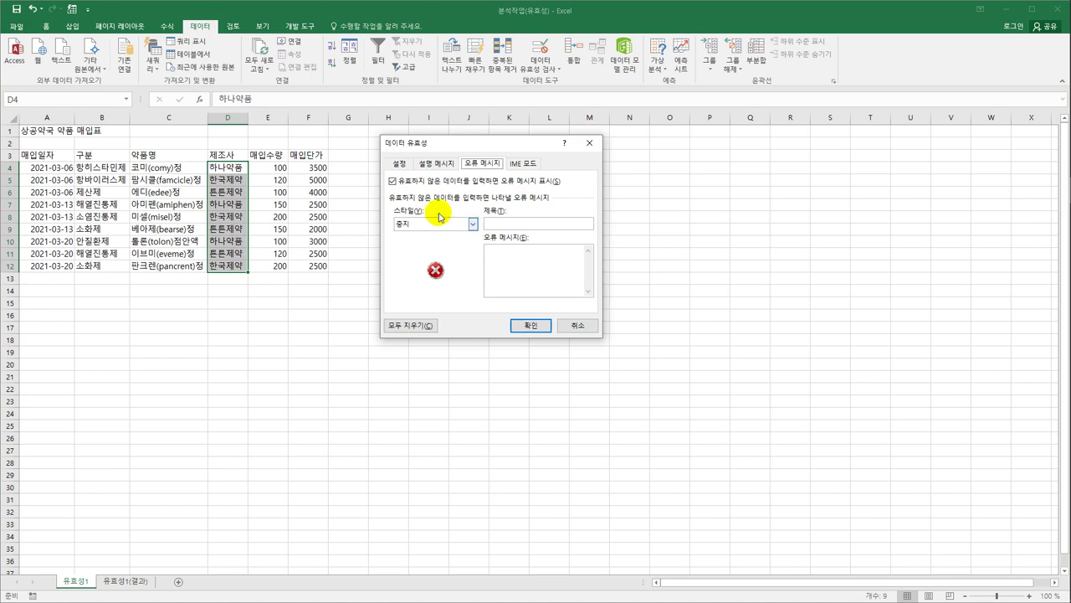
{"action": "left_click", "coordinate": [399, 164]}
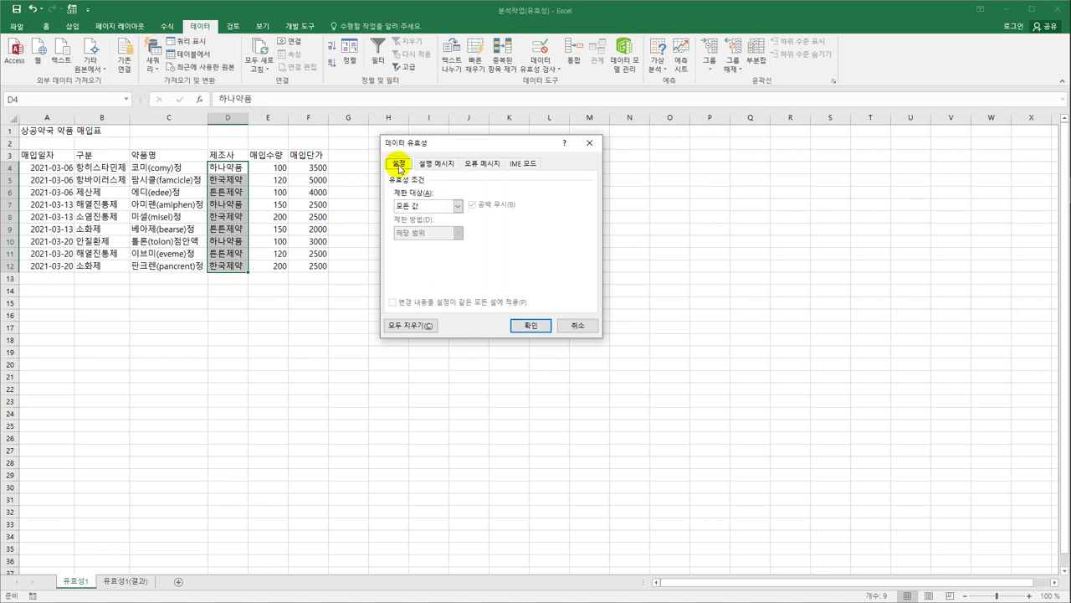
{"action": "left_click", "coordinate": [416, 208]}
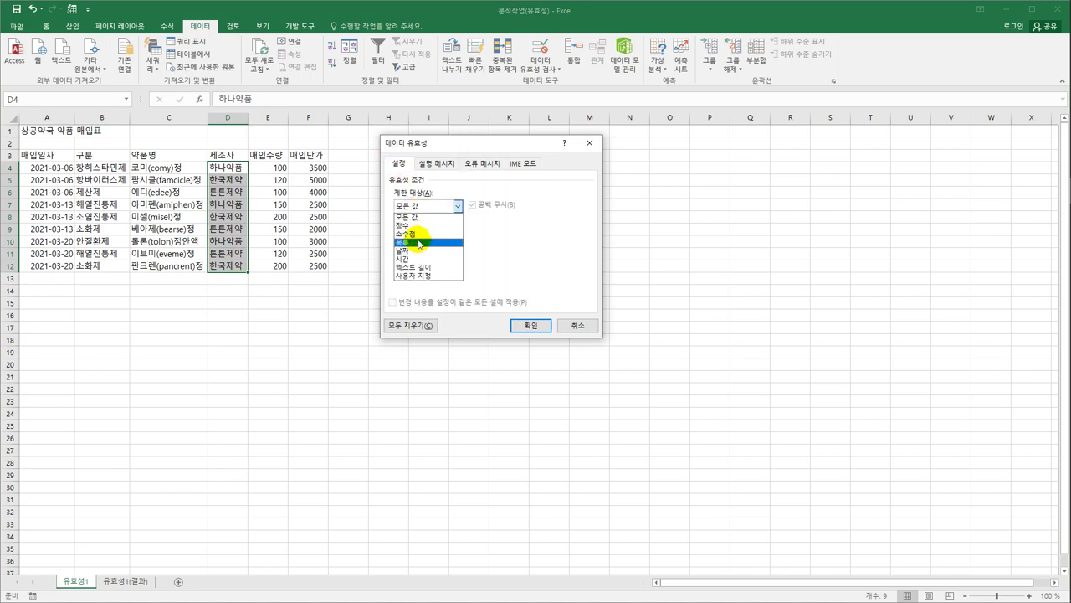
{"action": "left_click", "coordinate": [419, 243]}
{"action": "left_click", "coordinate": [411, 261]}
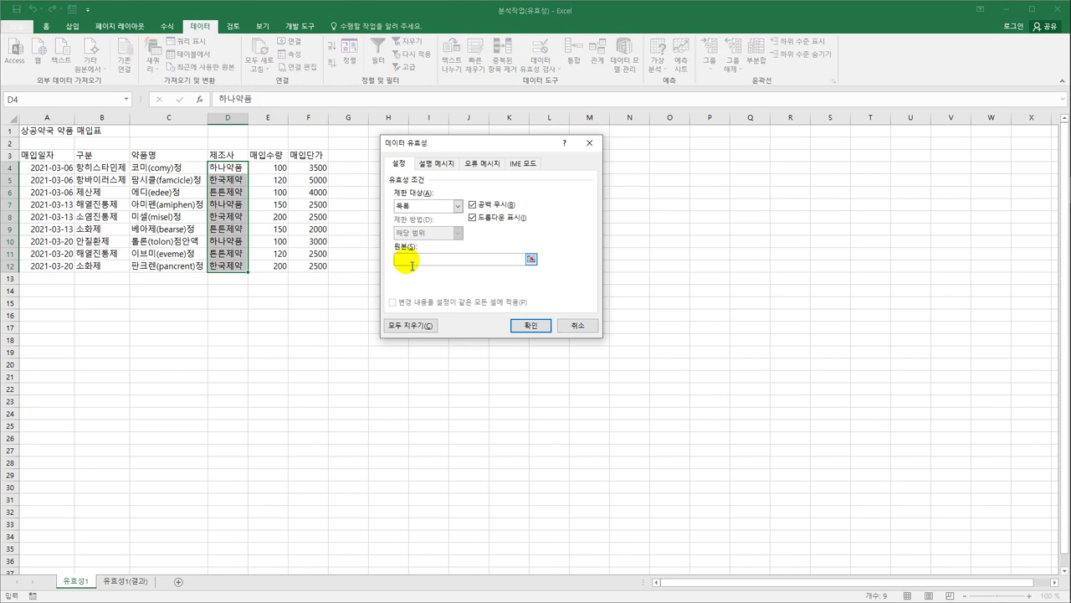
{"action": "type", "text": "ㅎ"}
{"action": "type", "text": "나약"}
{"action": "type", "text": "품"}
{"action": "type", "text": ",한"}
{"action": "type", "text": "국제약"}
{"action": "type", "text": ",튼튼"}
{"action": "type", "text": "제약"}
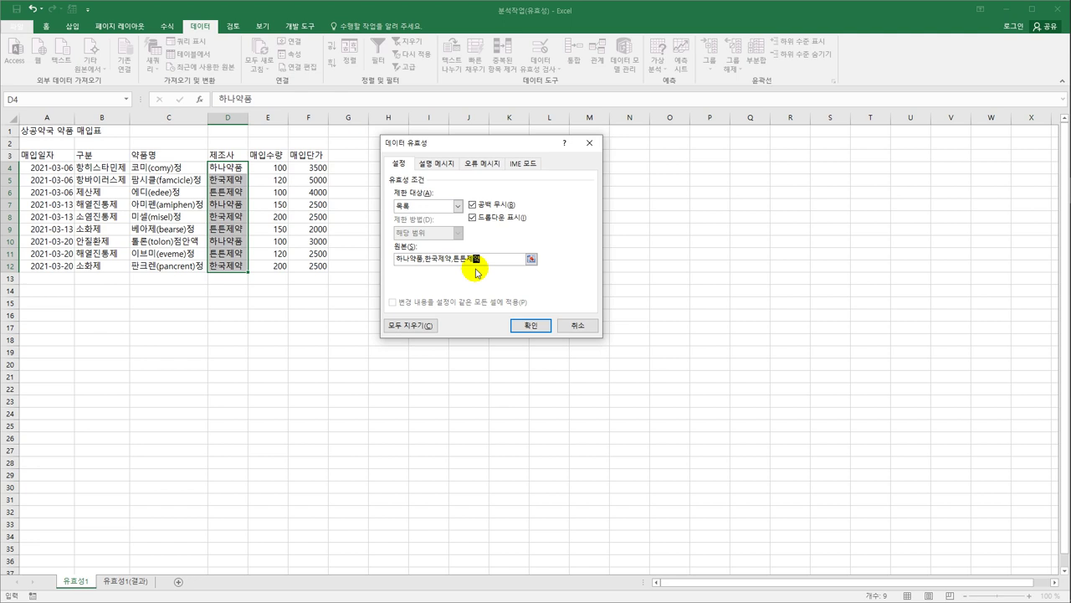
Step: Set the manufacturer rule's input message to title "제조사 목록" and text "하나약품,한국제약,튼튼제약"
{"action": "left_click", "coordinate": [450, 168]}
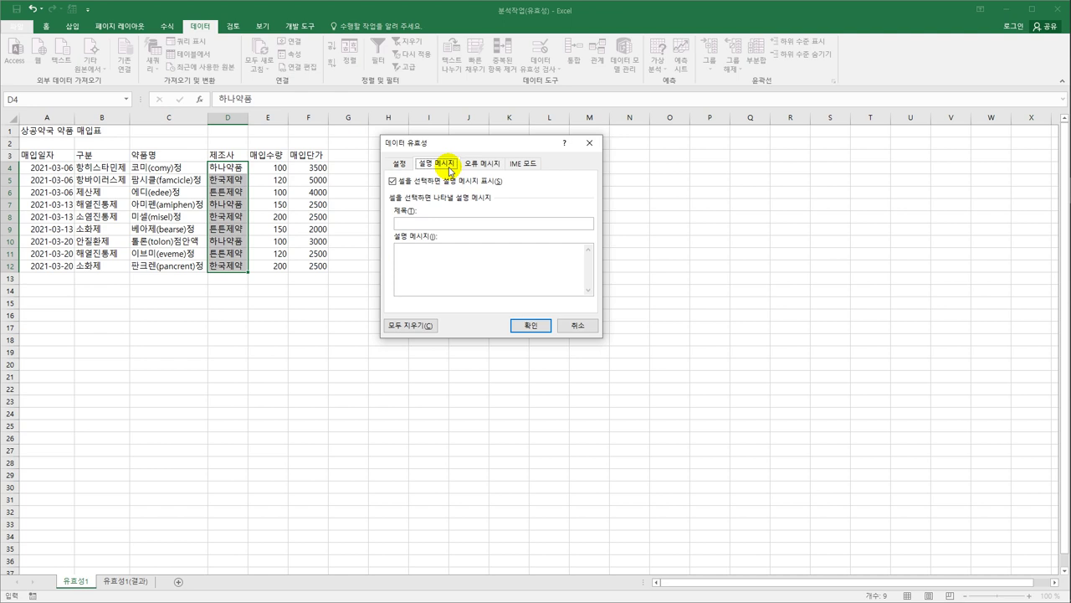
{"action": "left_click", "coordinate": [457, 222]}
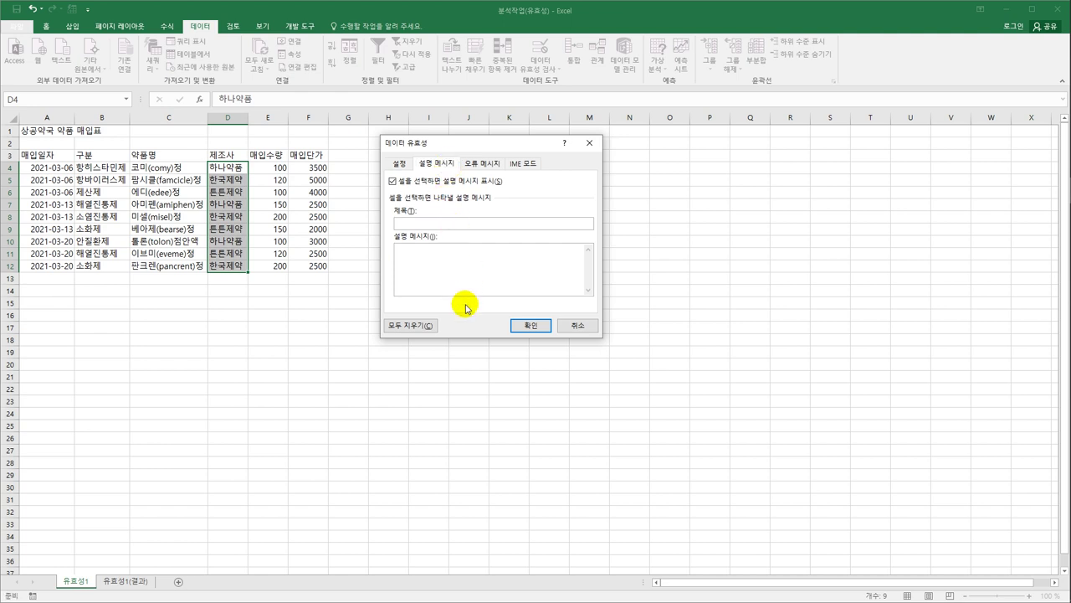
{"action": "type", "text": "제"}
{"action": "type", "text": "조사"}
{"action": "type", "text": " 목"}
{"action": "type", "text": "록"}
{"action": "type", "text": "하나약품"}
{"action": "type", "text": ",한국제"}
{"action": "type", "text": "약"}
{"action": "type", "text": ",튼튼"}
{"action": "type", "text": "제약"}
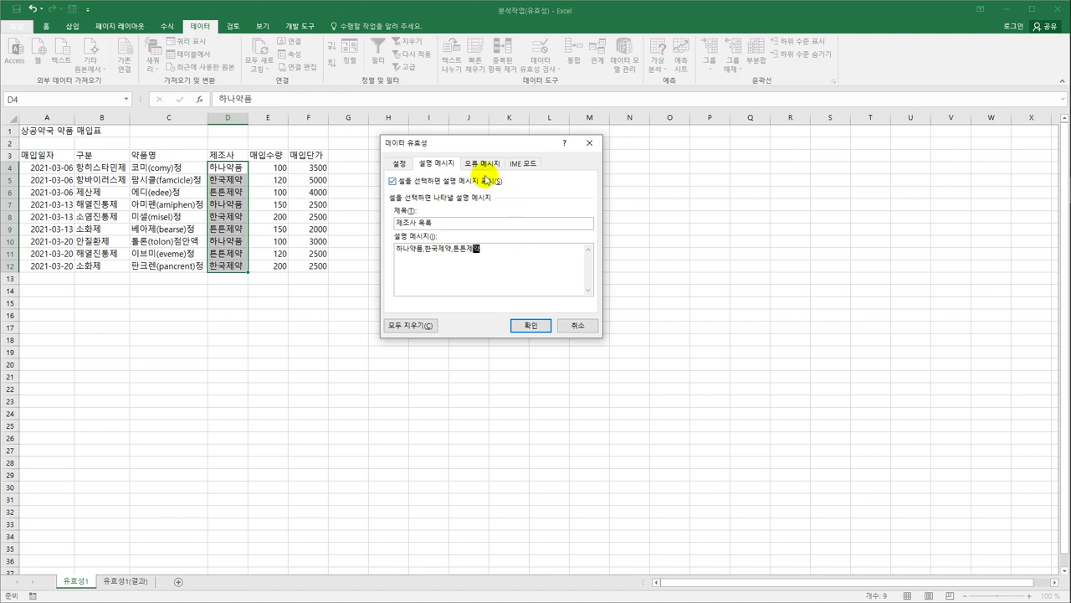
Step: Set the manufacturer rule's error alert to style 정보, title "제조사" and text "제조사를 확인 후 입력하세요.", and apply the validation
{"action": "left_click", "coordinate": [482, 165]}
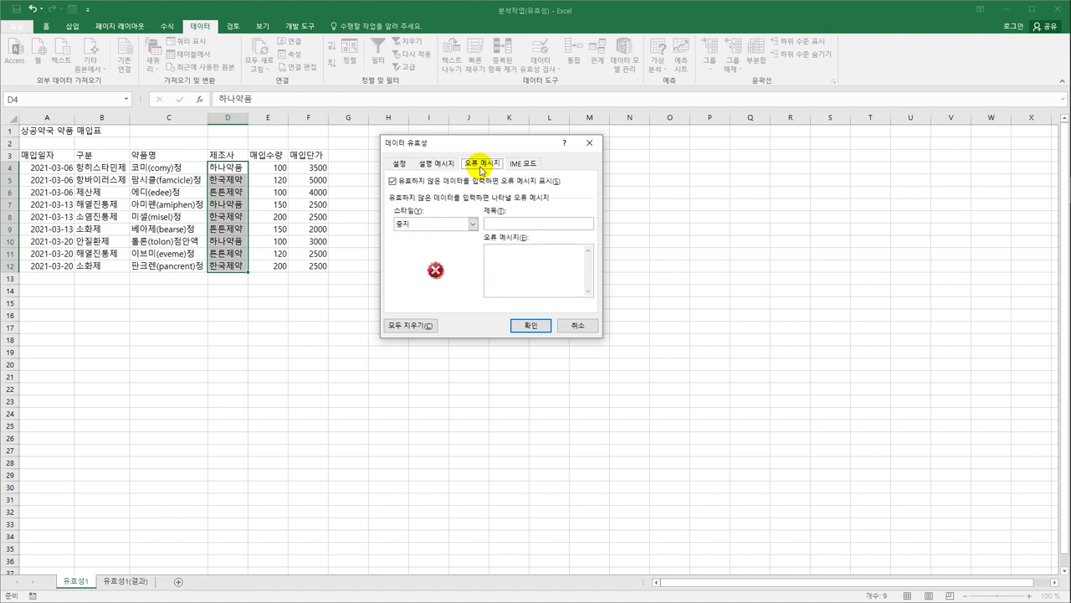
{"action": "left_click", "coordinate": [473, 224]}
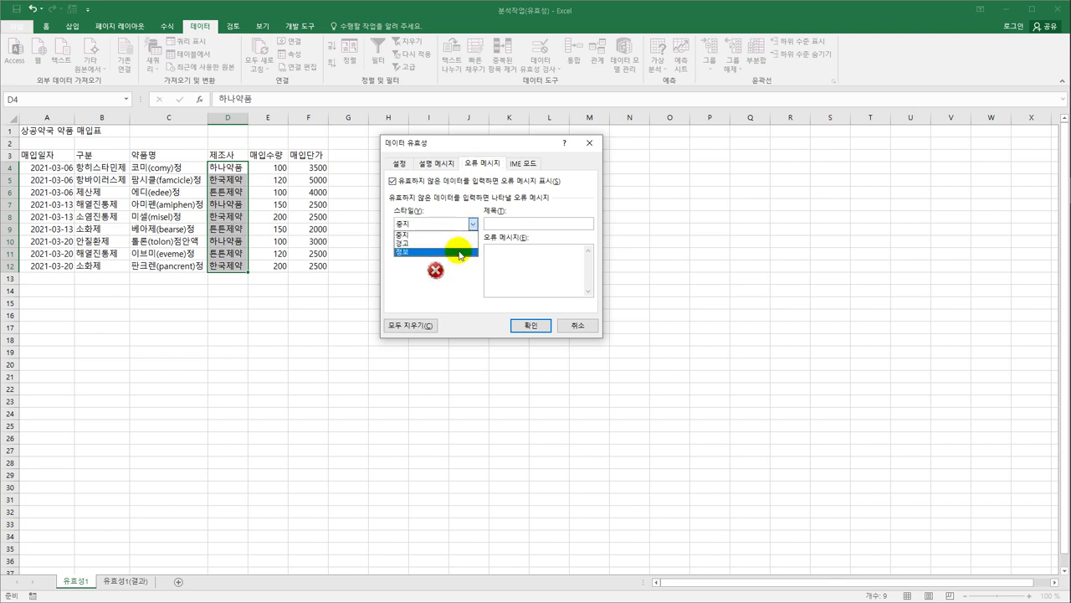
{"action": "left_click", "coordinate": [459, 251]}
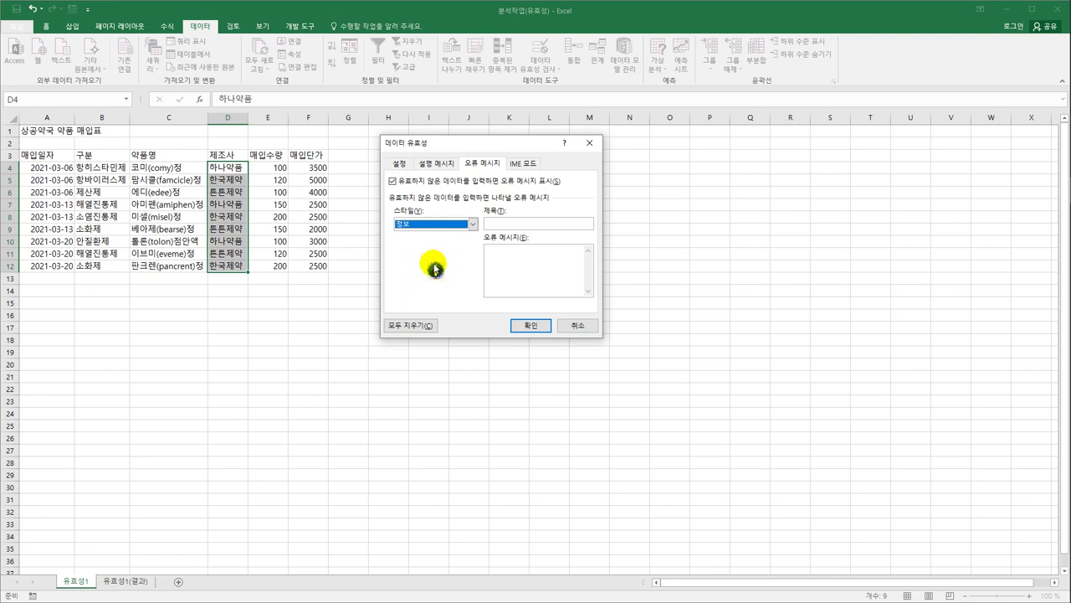
{"action": "left_click", "coordinate": [518, 225]}
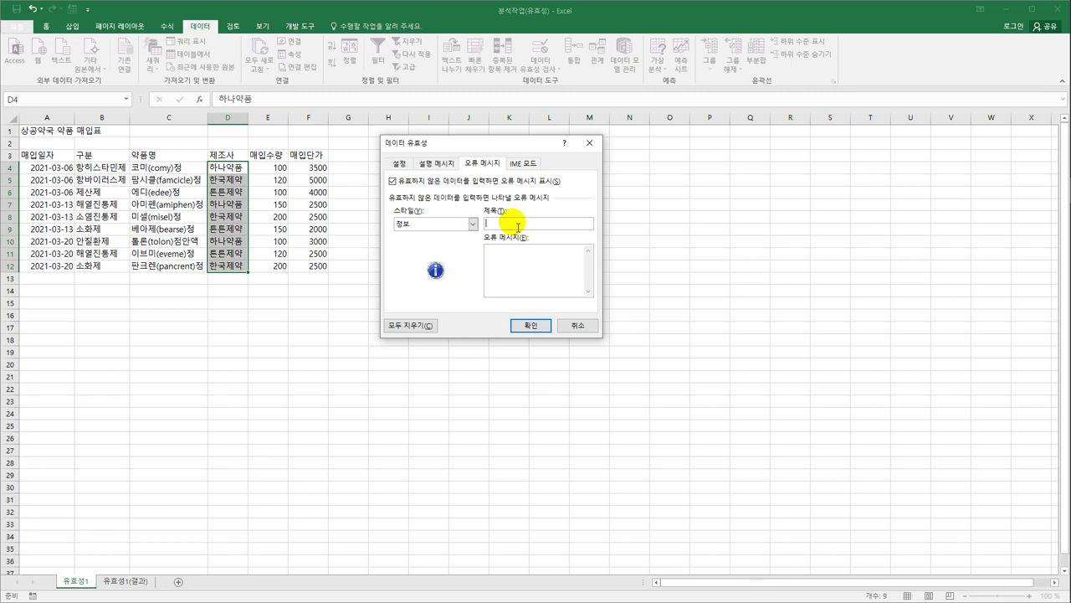
{"action": "type", "text": "제조사"}
{"action": "key", "text": "Tab"}
{"action": "type", "text": "제조사를 확인 후 입력하세요."}
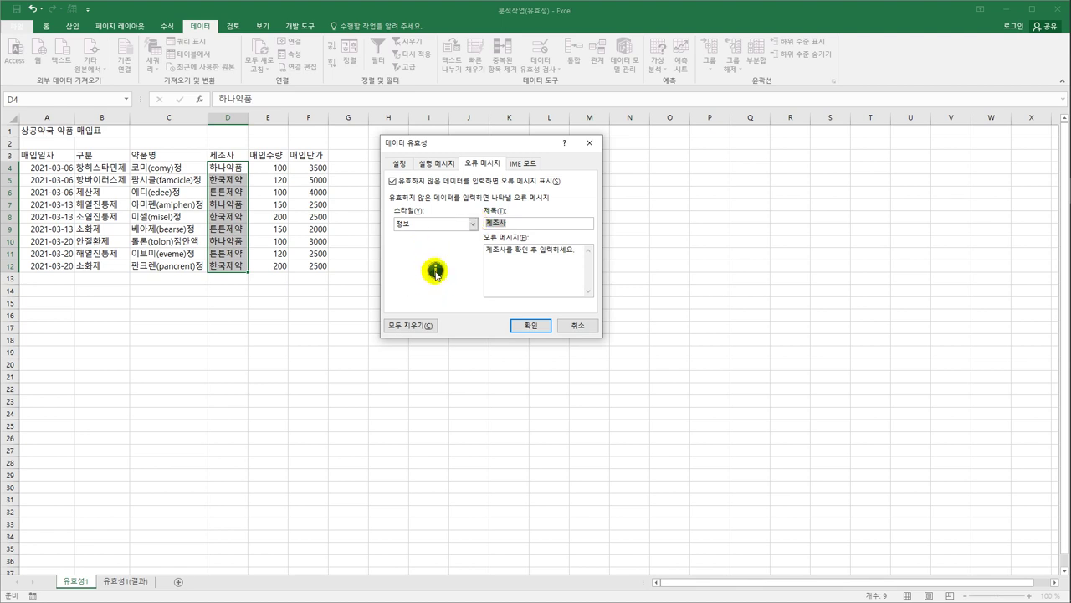
{"action": "left_click", "coordinate": [543, 278]}
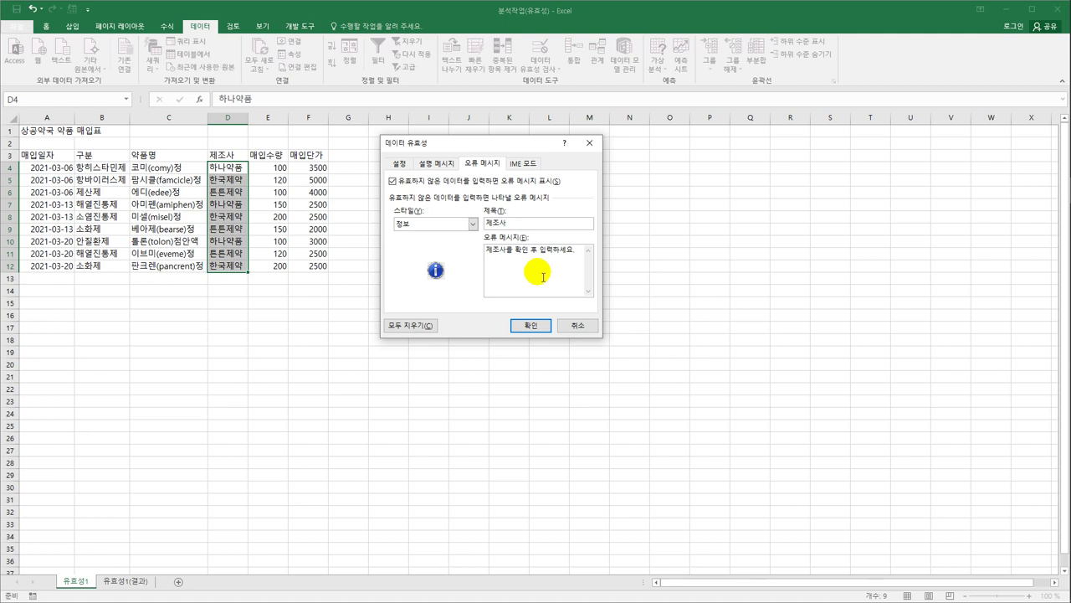
{"action": "left_click", "coordinate": [548, 328]}
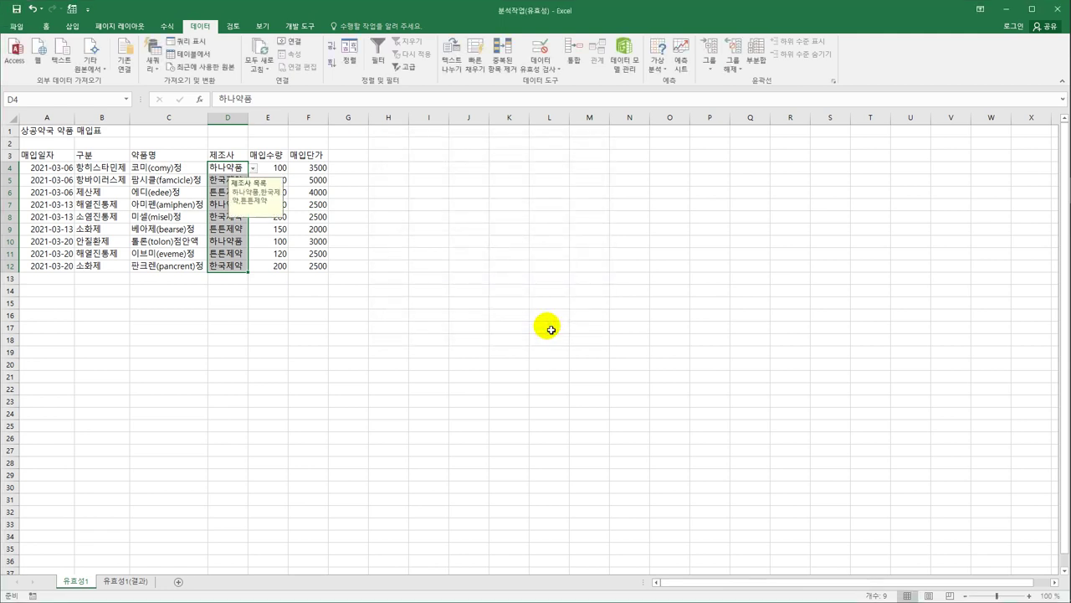
Step: Check the manufacturer drop-down list in D4 by choosing 하나약품 from it twice
{"action": "left_click", "coordinate": [227, 171]}
{"action": "left_click", "coordinate": [253, 169]}
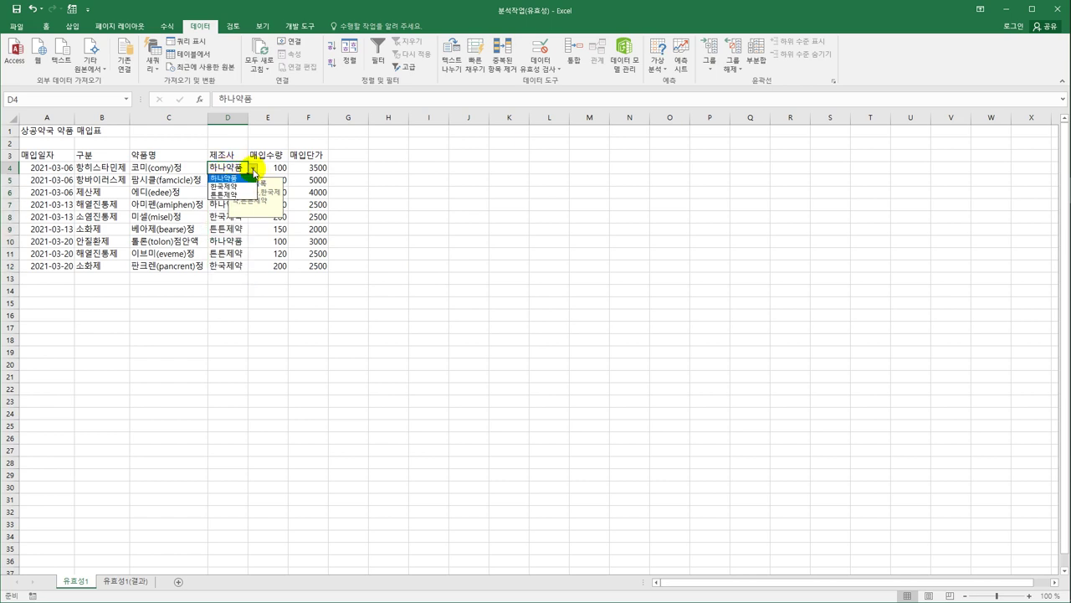
{"action": "left_click", "coordinate": [245, 179]}
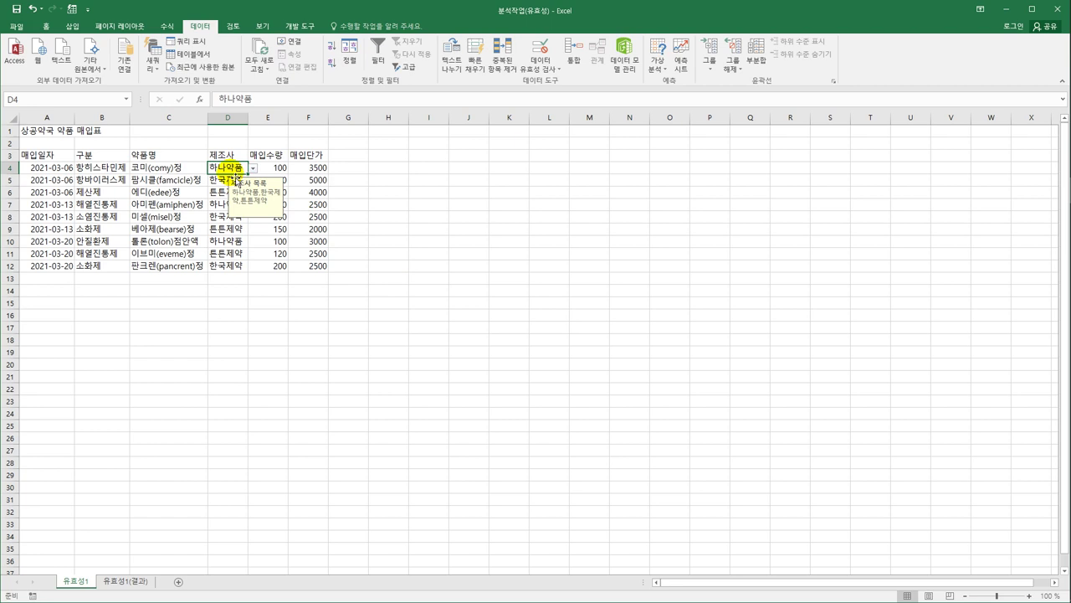
{"action": "key", "text": "alt+Down"}
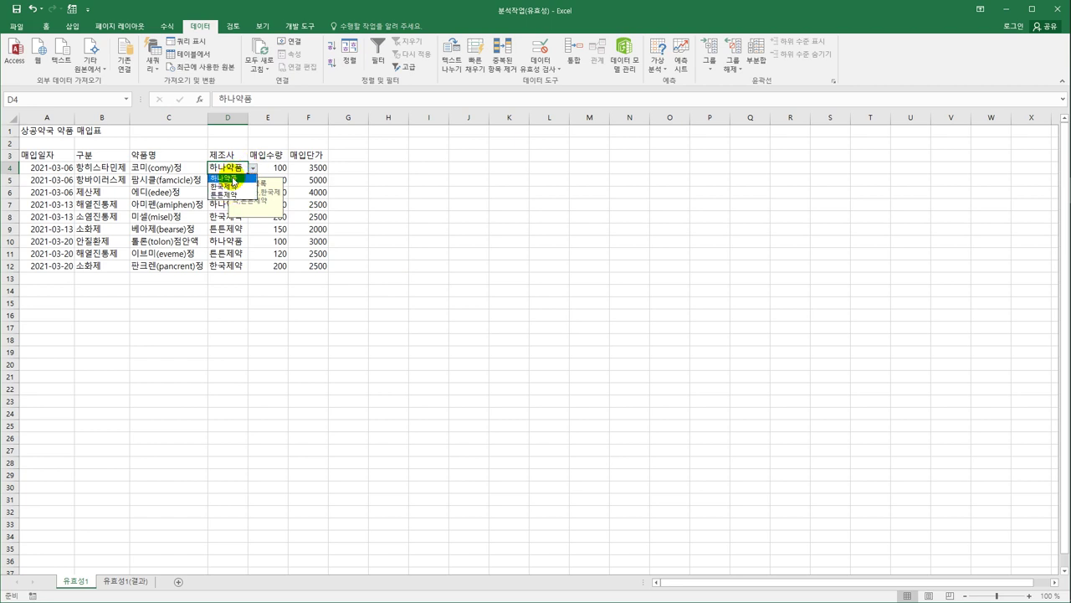
{"action": "left_click", "coordinate": [231, 179]}
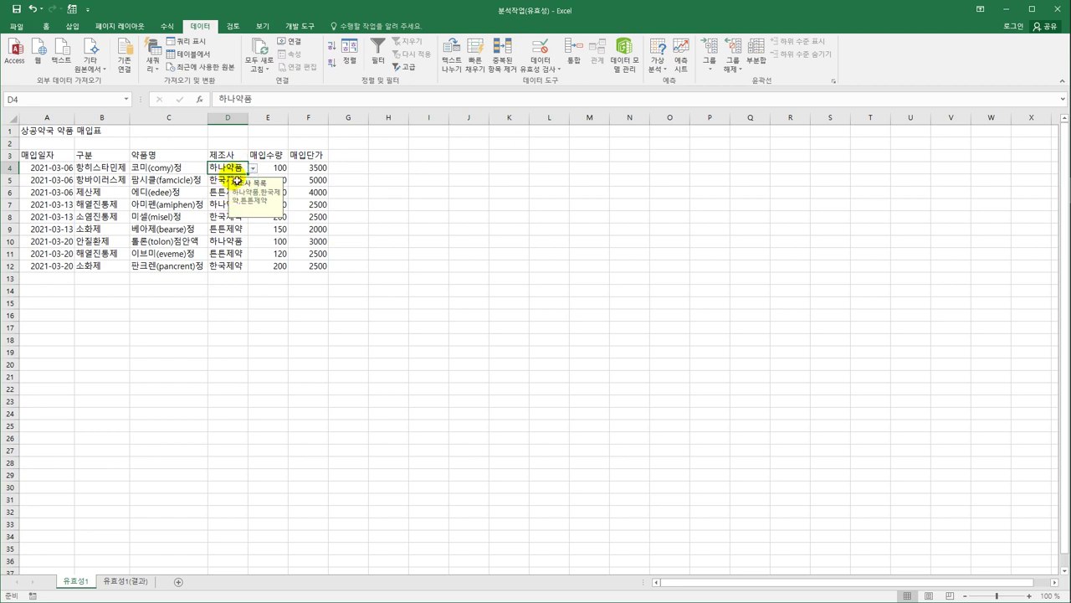
{"action": "left_click", "coordinate": [377, 305]}
Step: Try to enter the unlisted manufacturer 튼약 in D4, and cancel the entry
{"action": "left_click", "coordinate": [226, 169]}
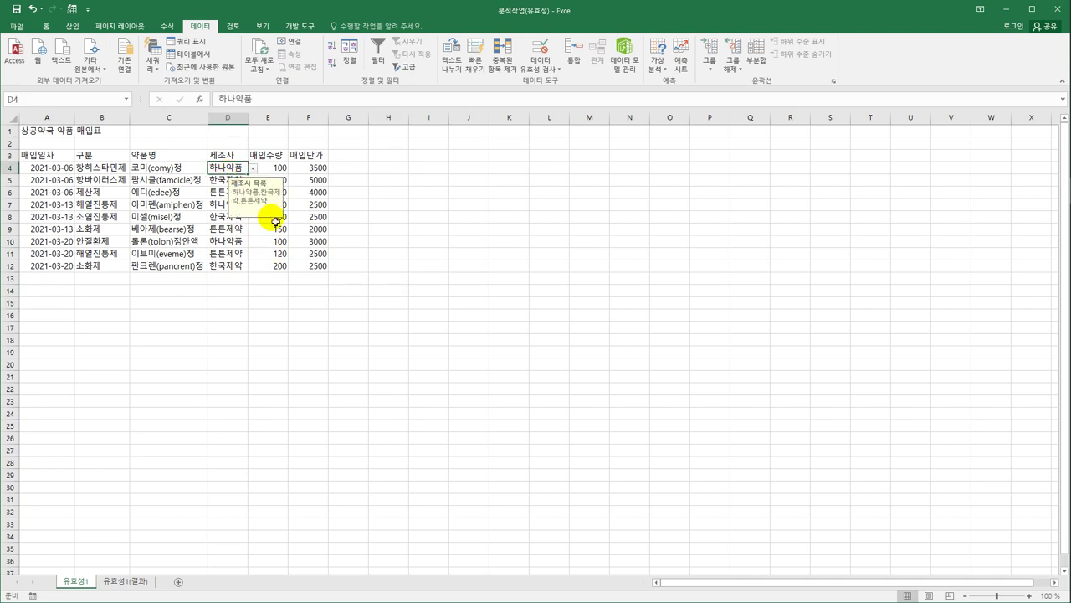
{"action": "type", "text": "튼약"}
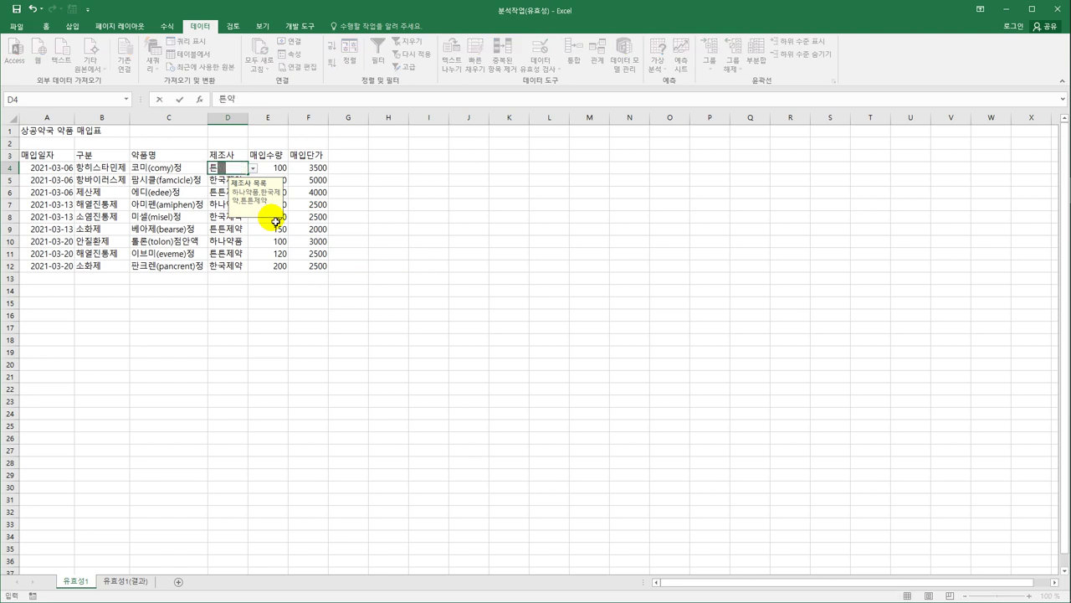
{"action": "key", "text": "Return"}
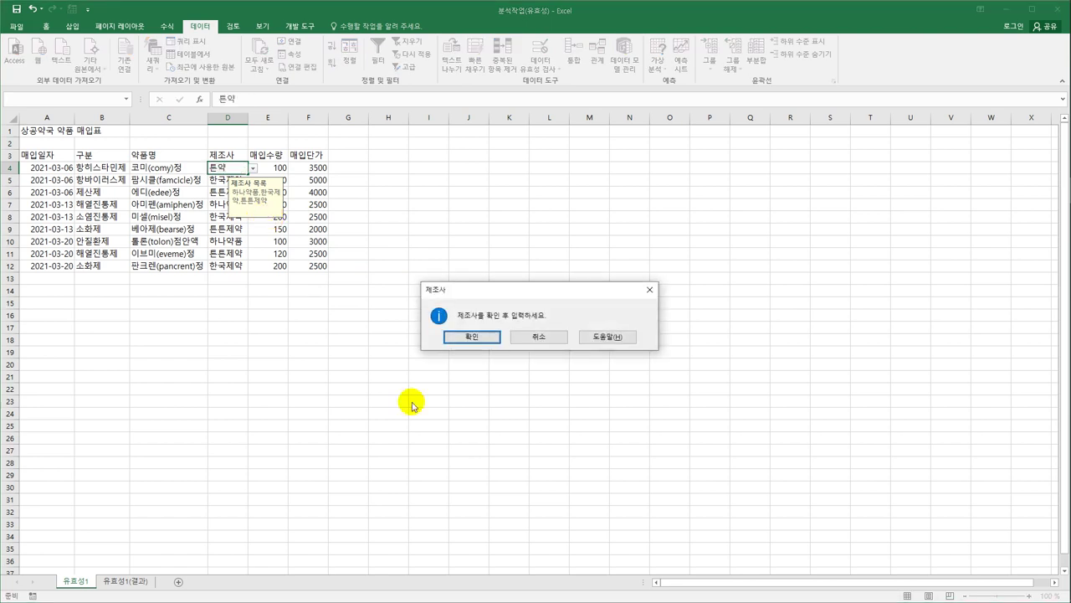
{"action": "left_click", "coordinate": [534, 338]}
{"action": "left_click", "coordinate": [534, 339]}
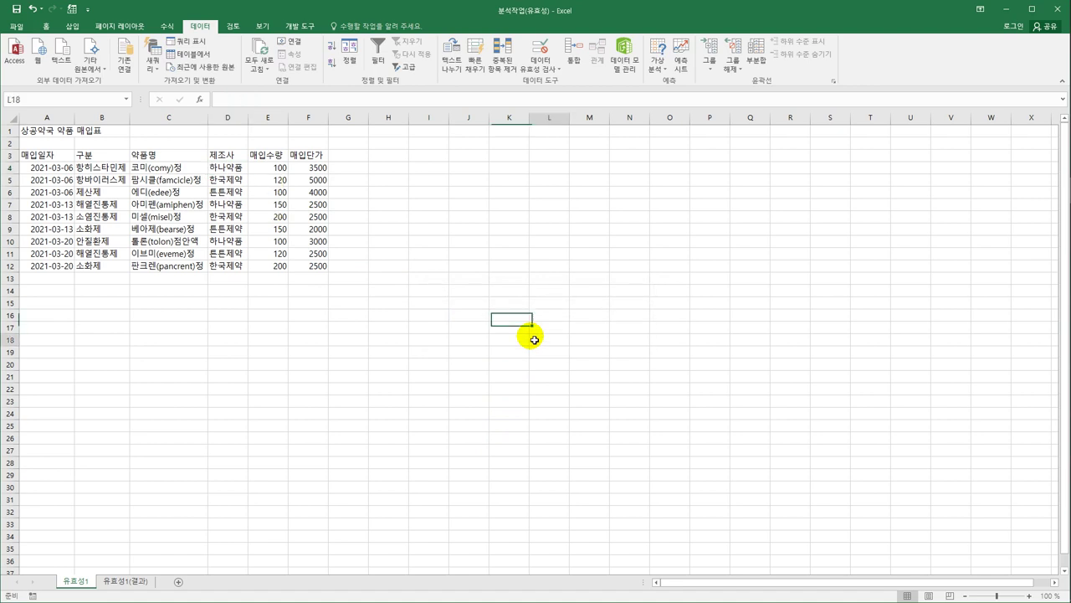